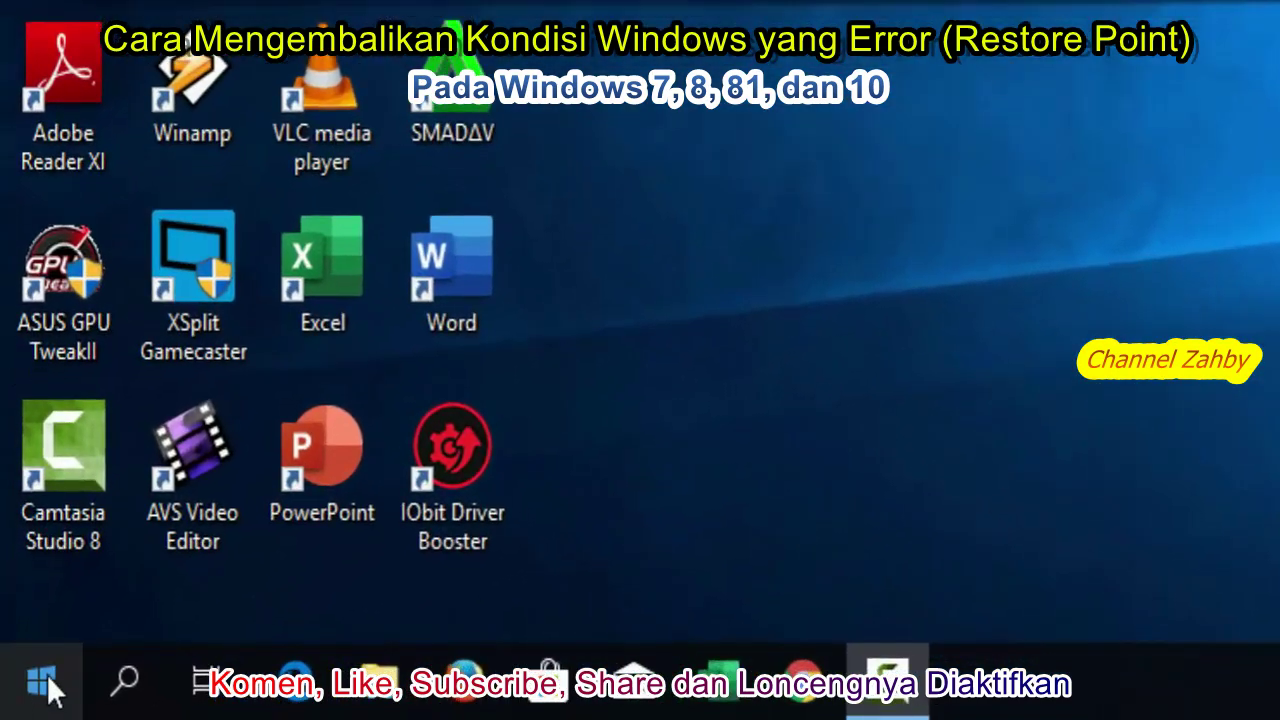
Step: Search Windows for "restore", open the Create a restore point settings, and close the dialog again
right_click(44, 686)
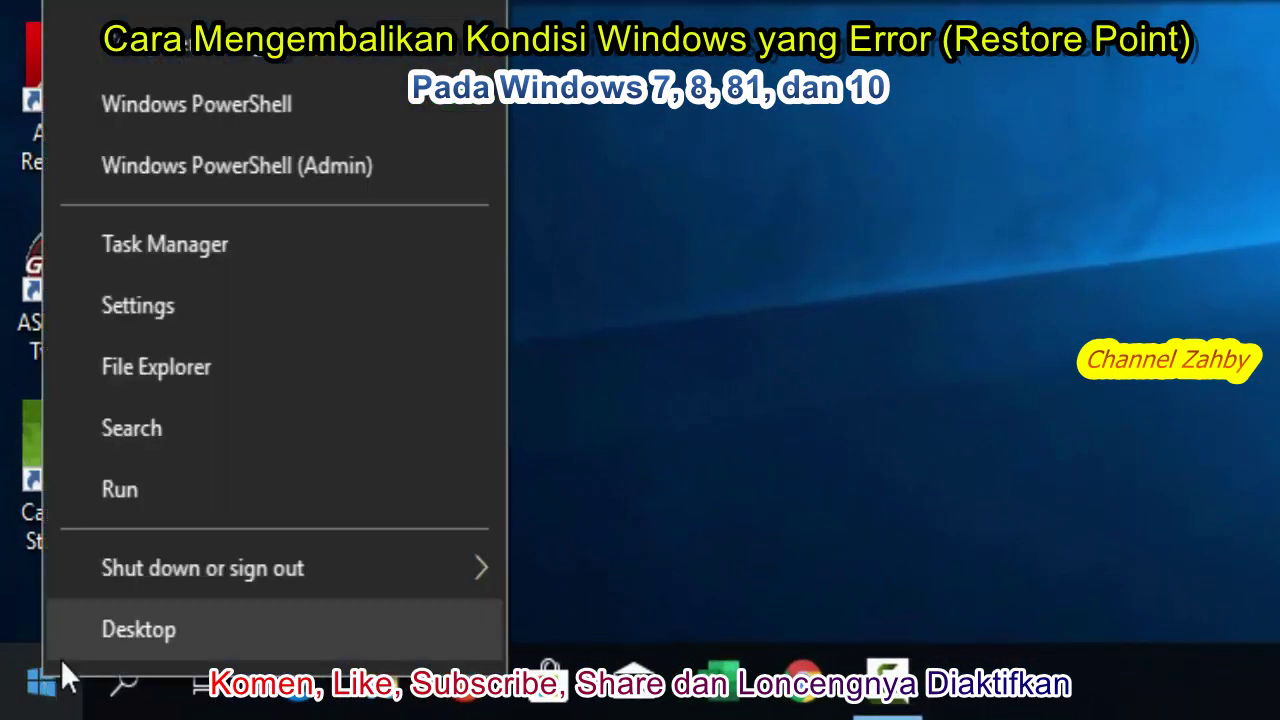
left_click(181, 430)
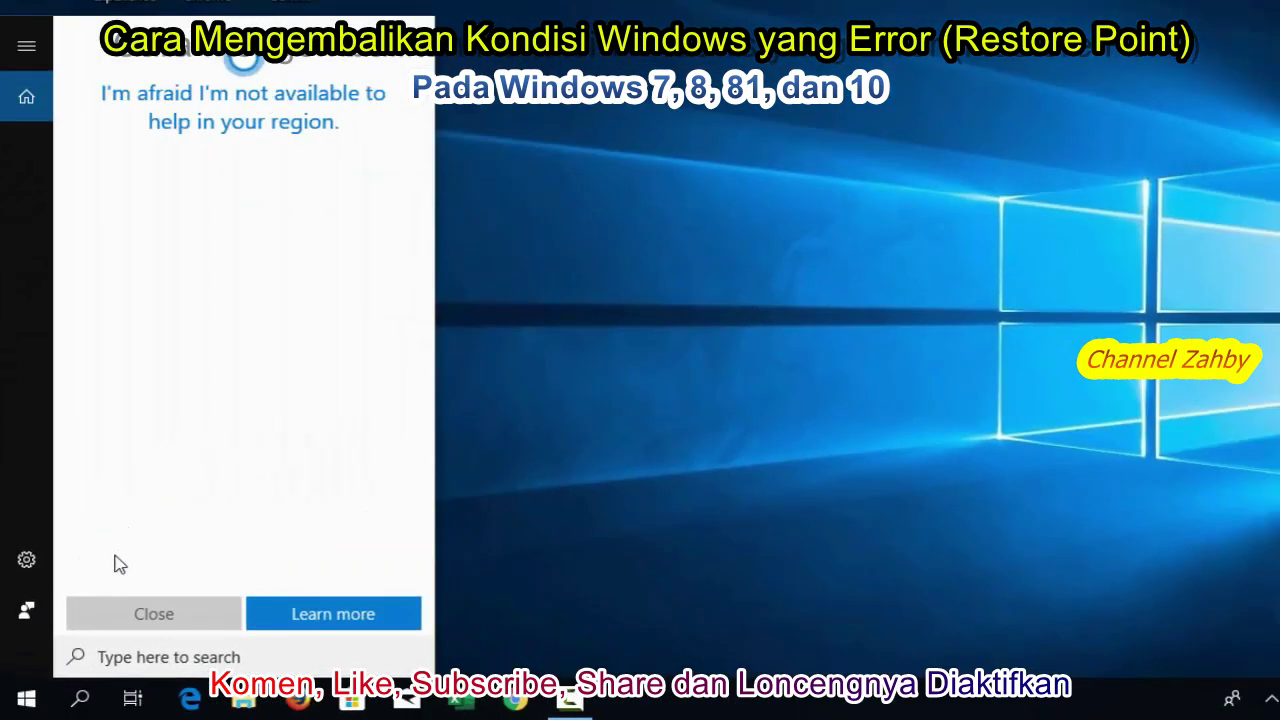
type("restore")
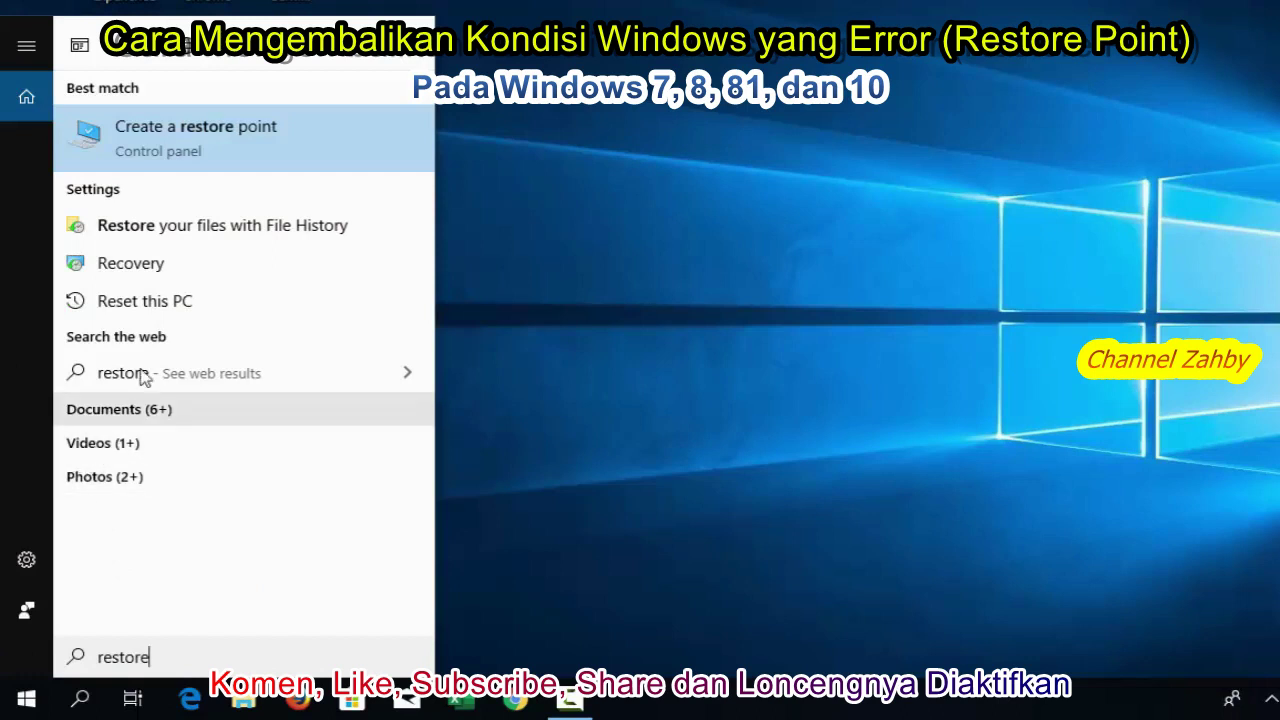
left_click(160, 136)
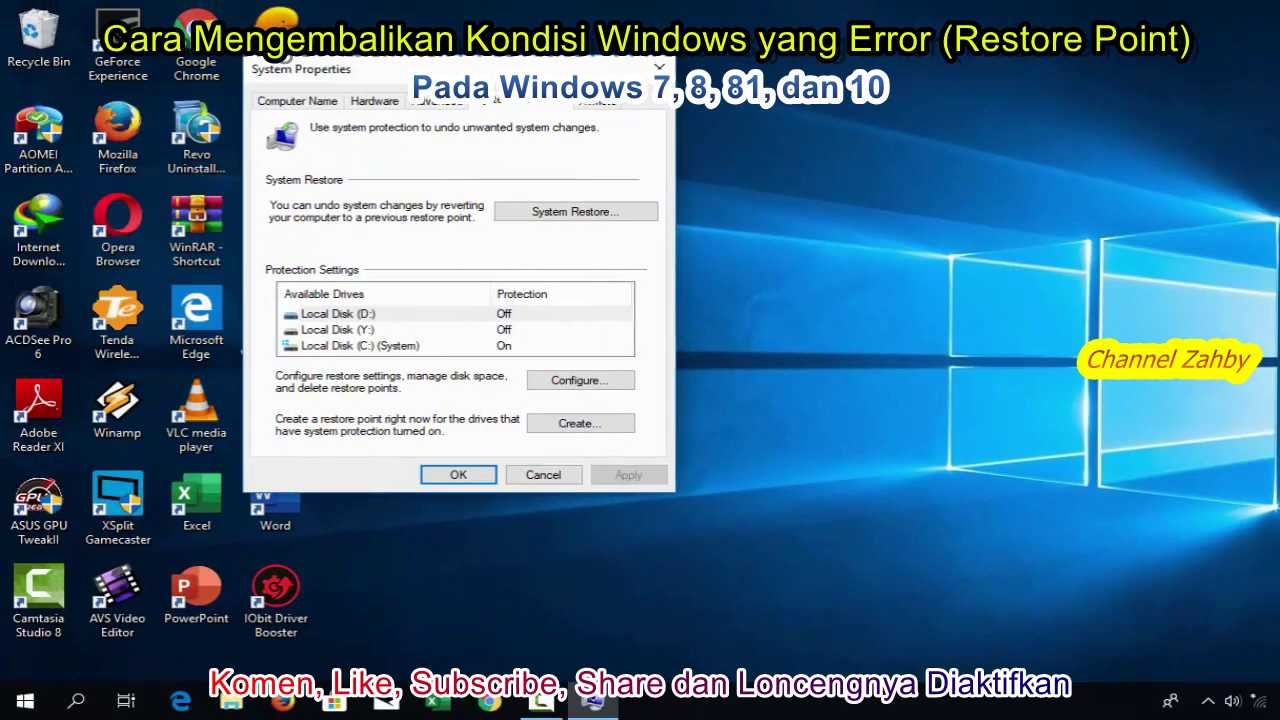
left_click_drag(355, 79, 313, 65)
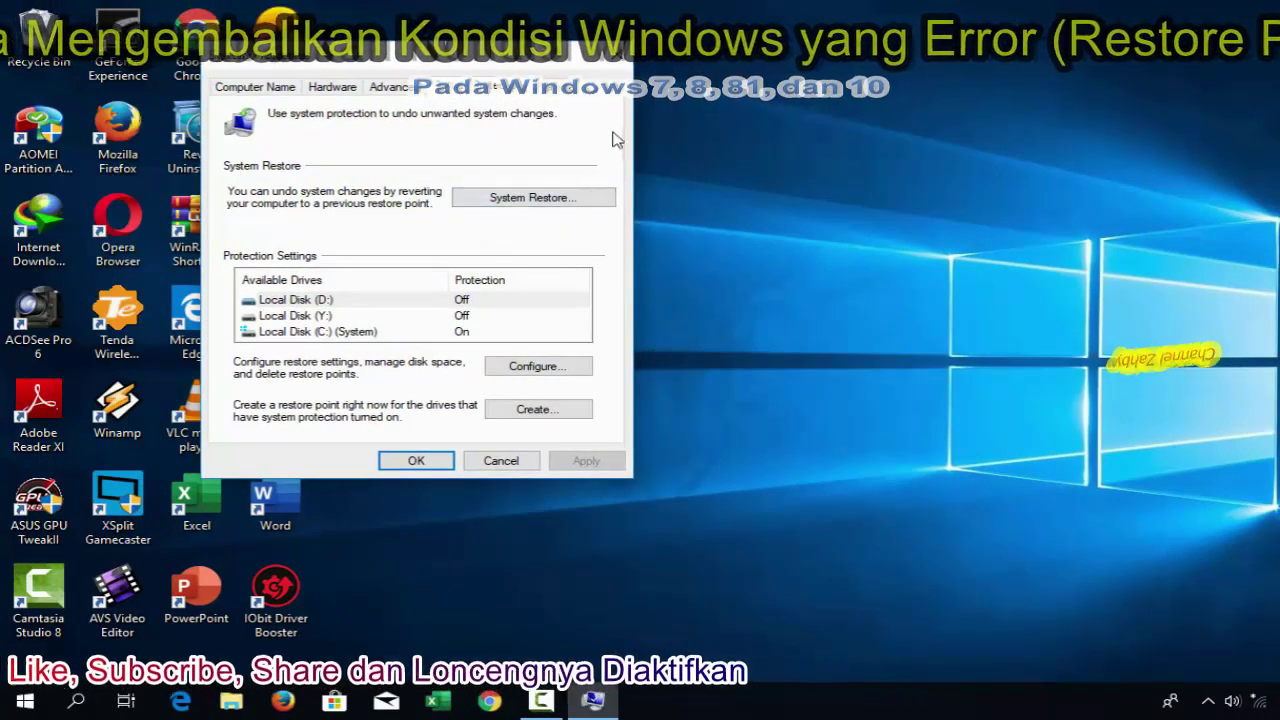
left_click(617, 62)
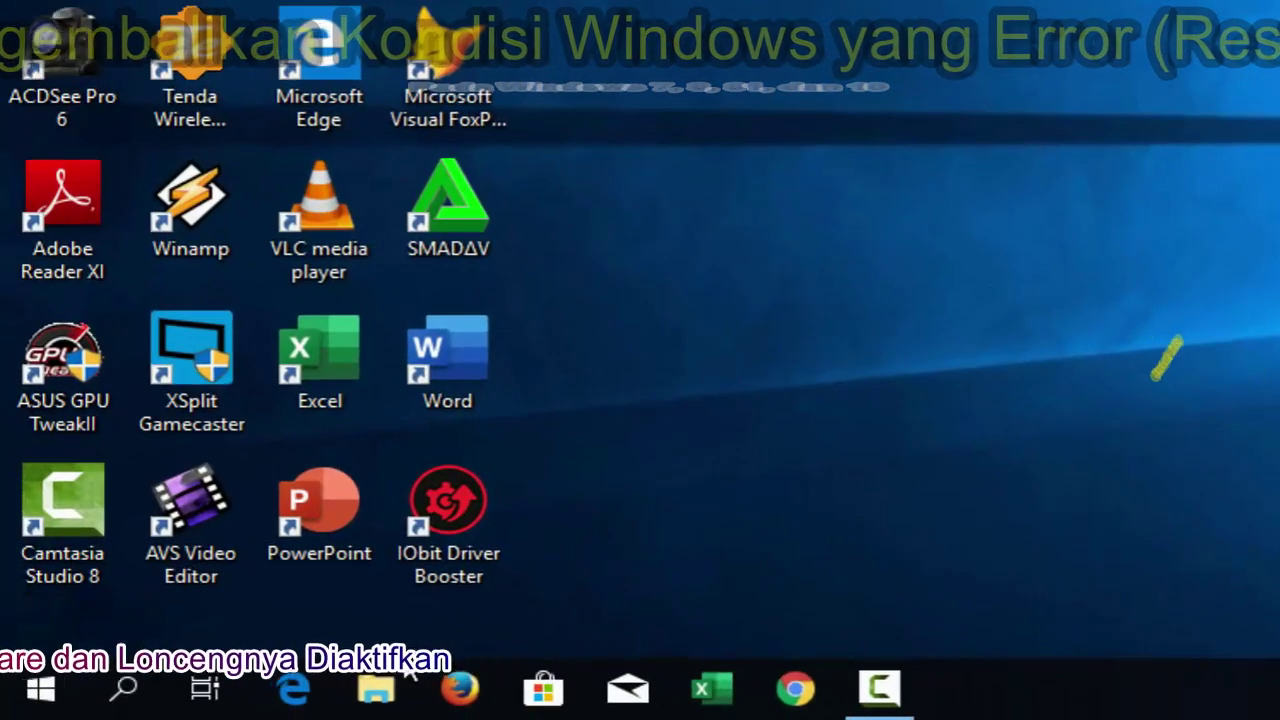
Step: Open the System protection settings through the properties of This PC in File Explorer, then close all the windows
left_click(378, 690)
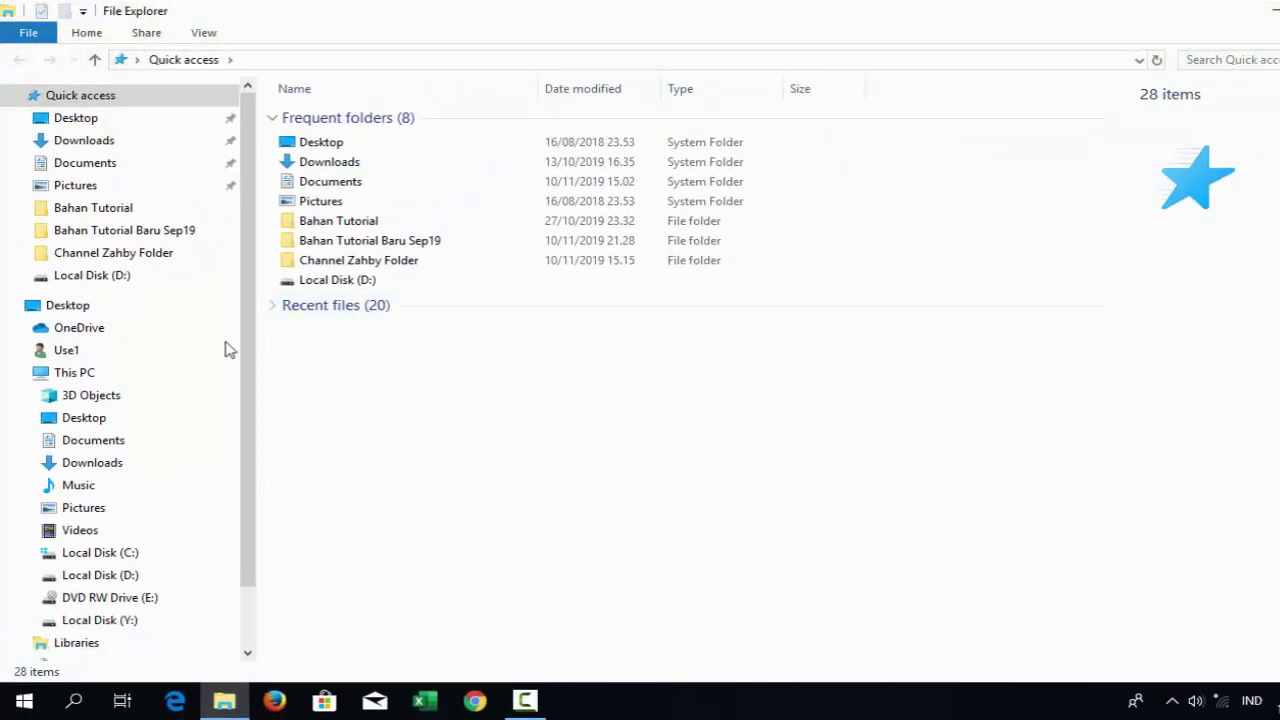
left_click(80, 377)
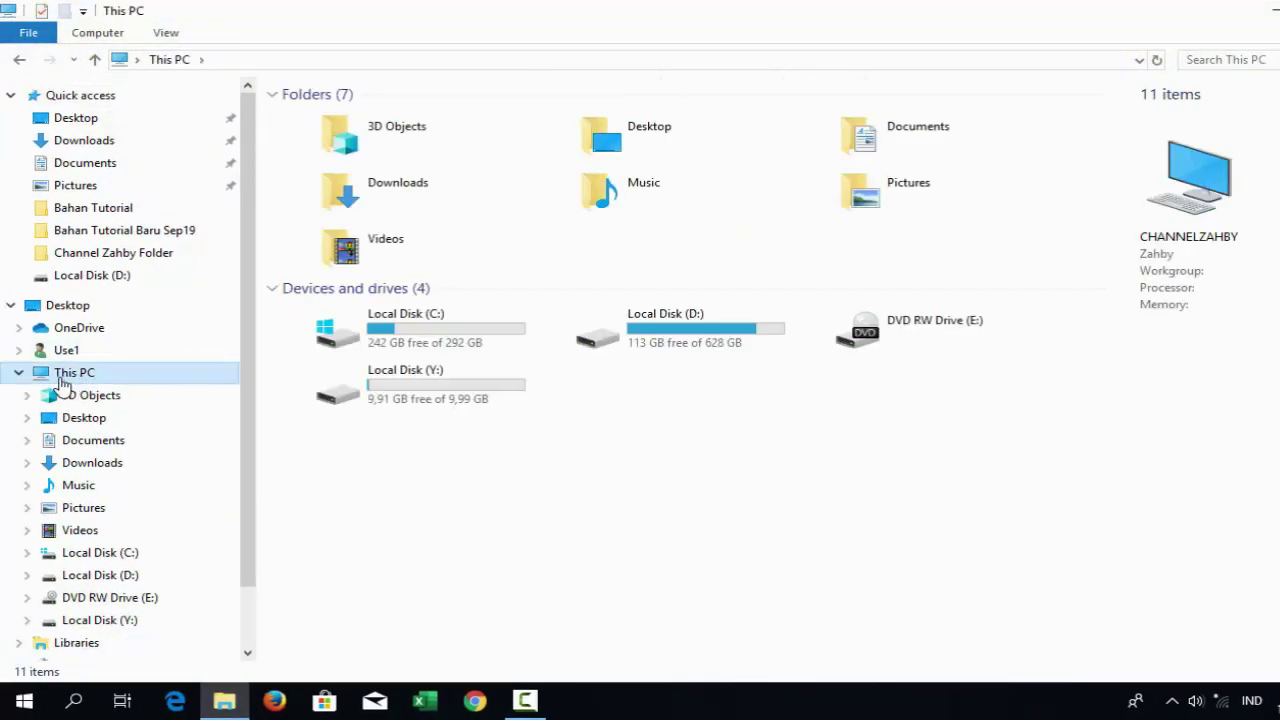
right_click(62, 380)
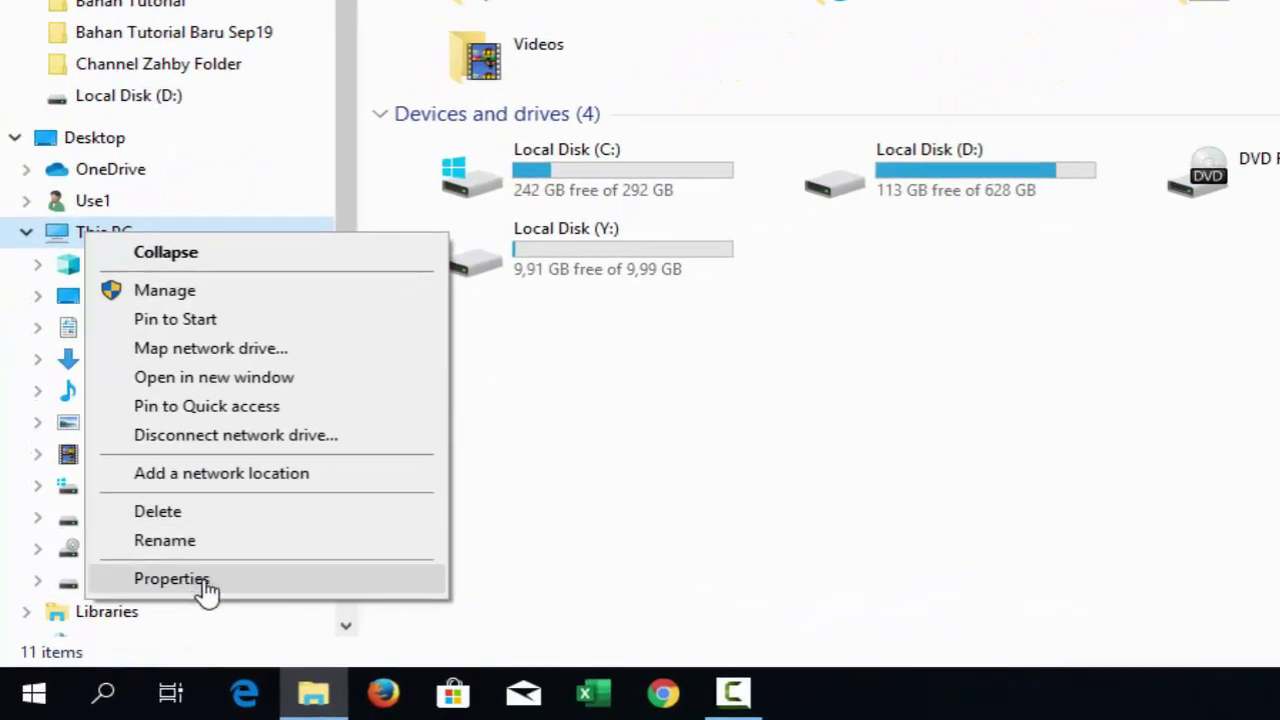
left_click(172, 579)
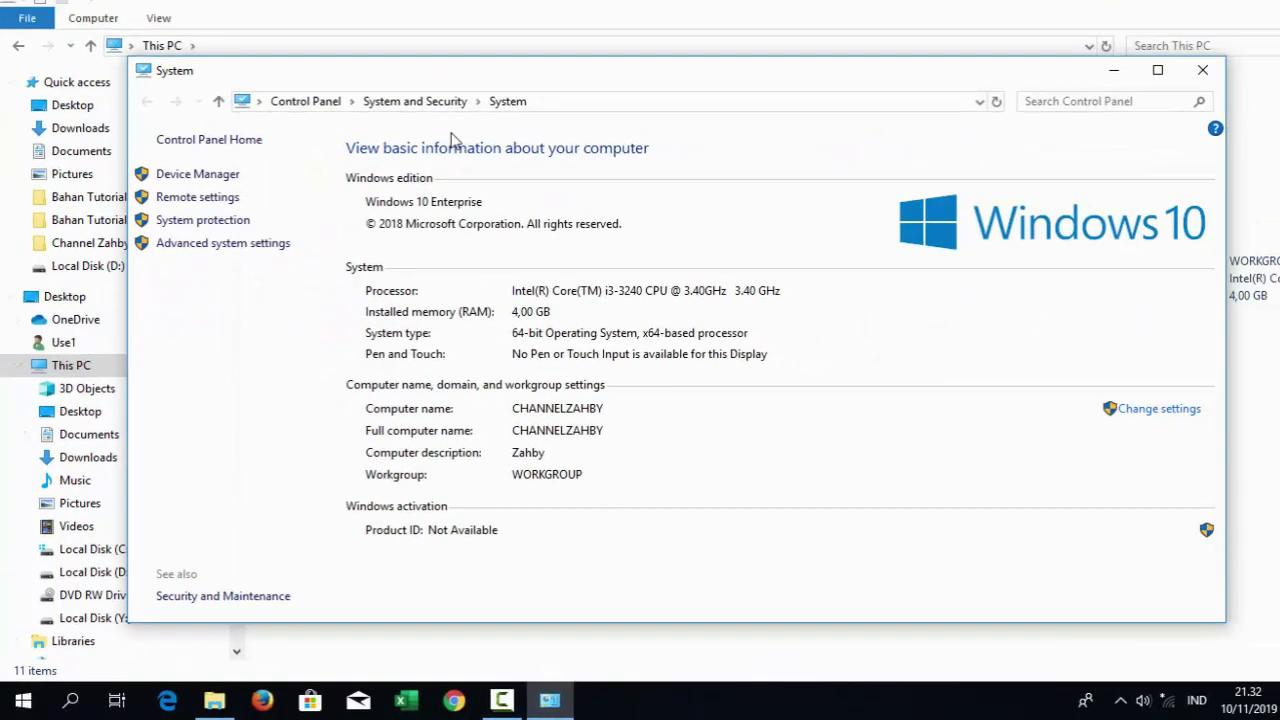
left_click(182, 229)
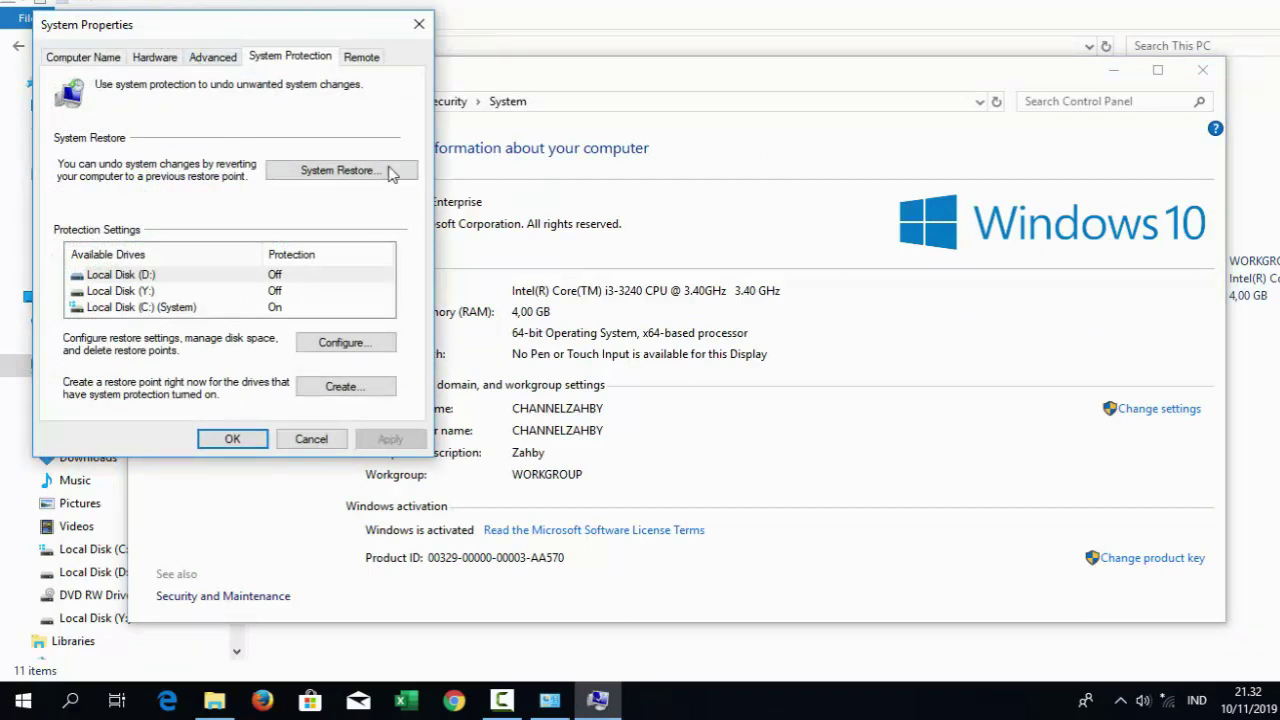
left_click(419, 24)
left_click(1202, 70)
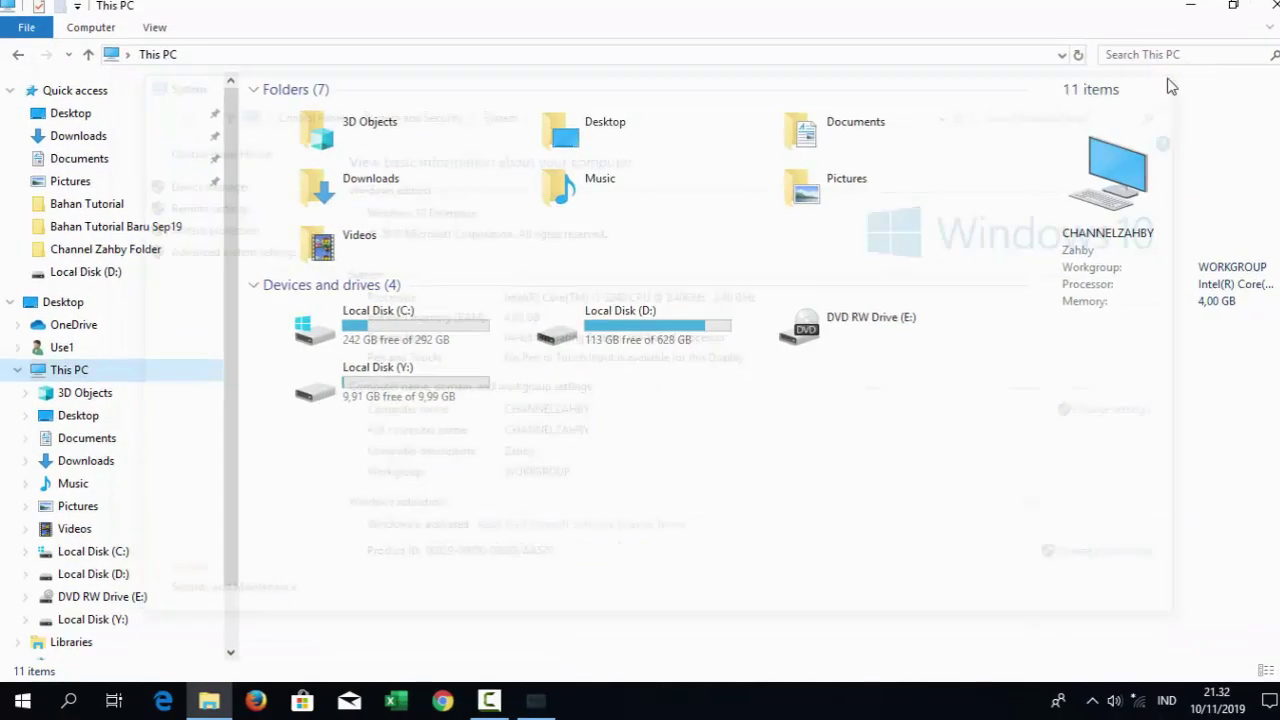
left_click(1258, 10)
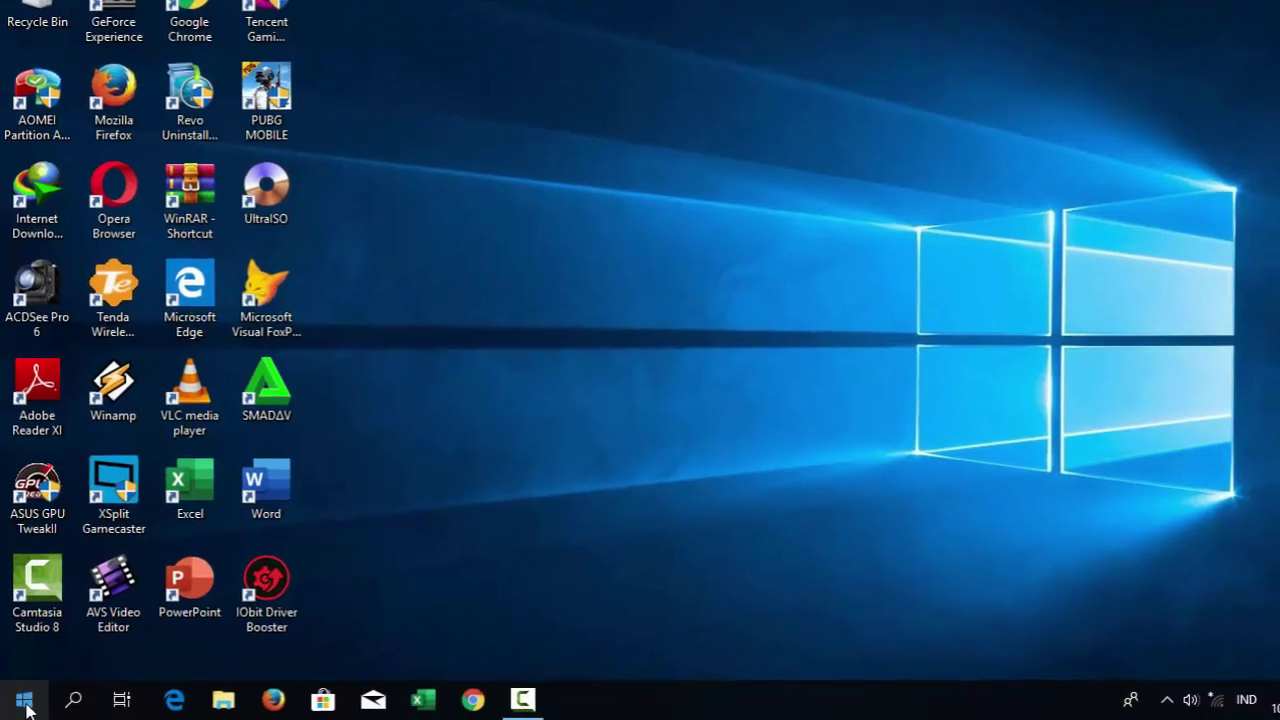
Step: Search Windows for "restore" and open the Create a restore point settings, moving the dialog clear of the desktop icons
right_click(22, 700)
left_click(116, 550)
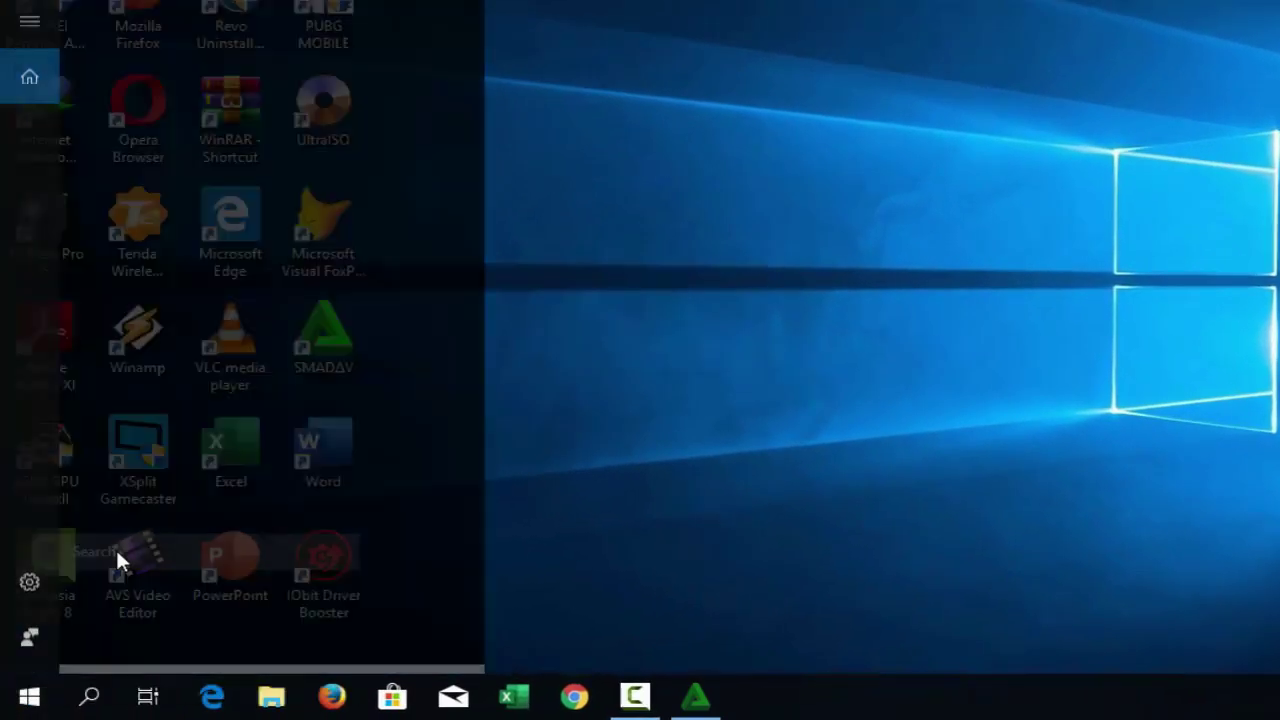
type("restore")
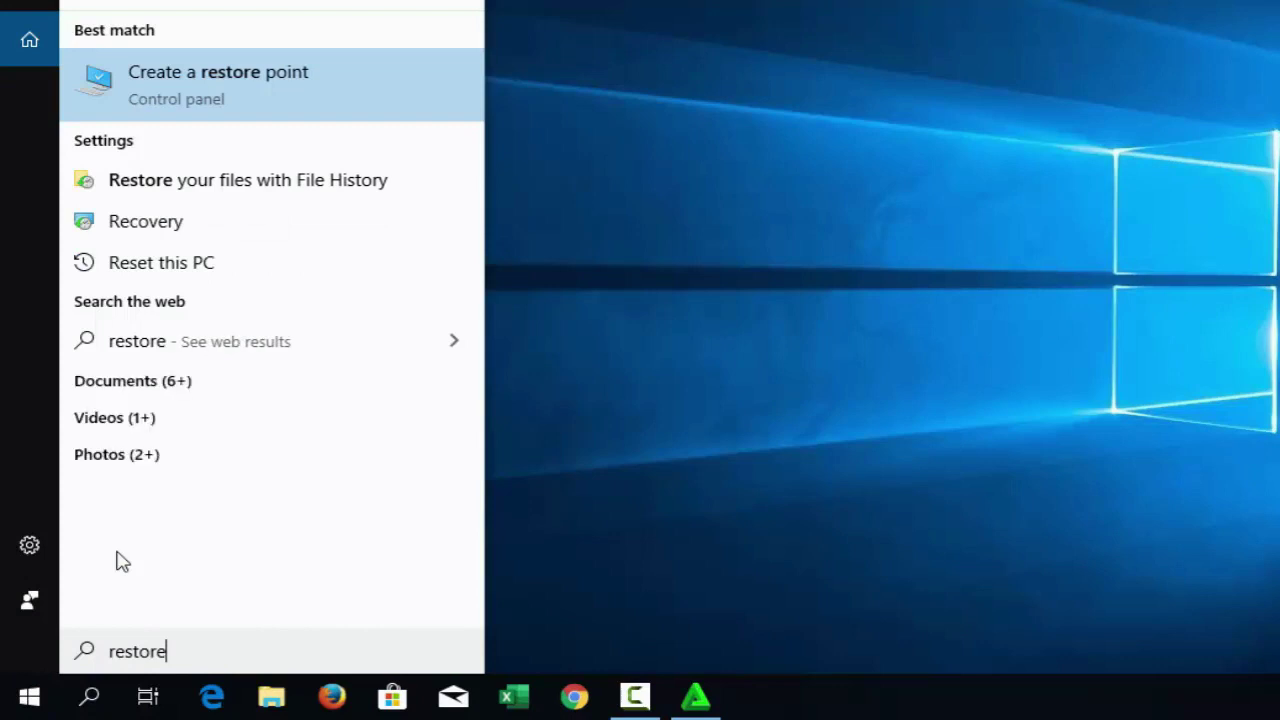
left_click(155, 104)
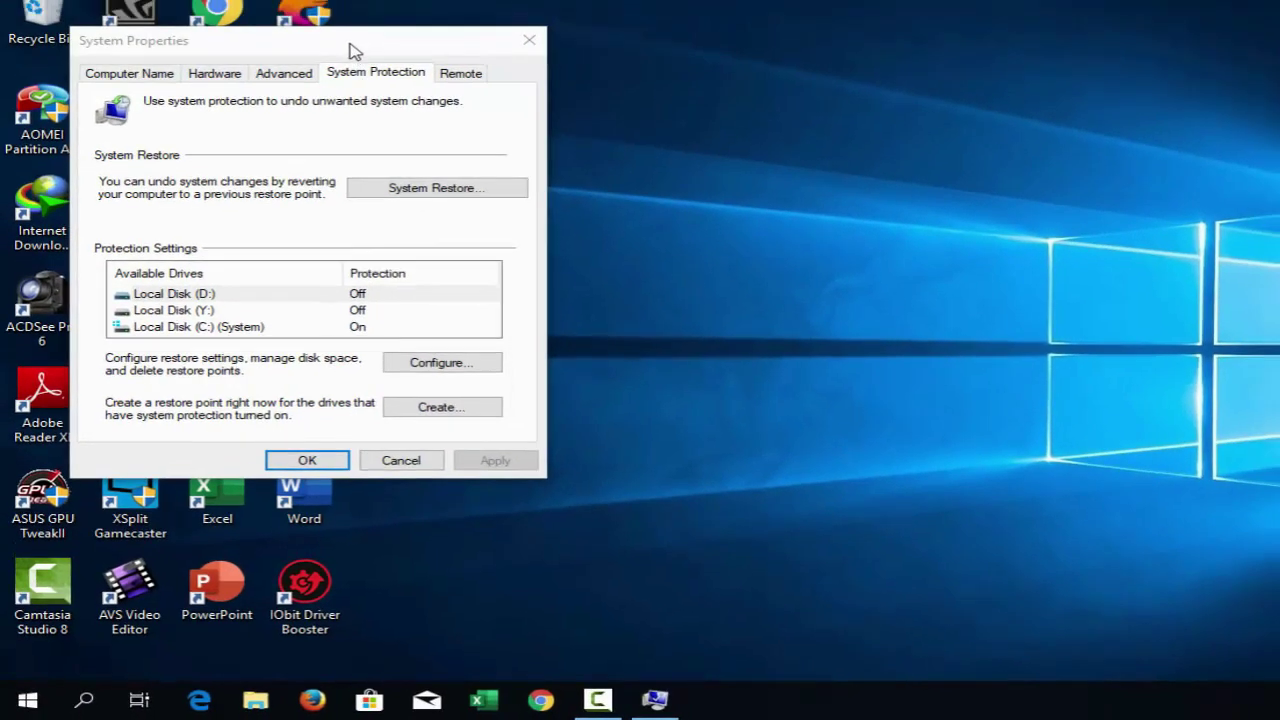
left_click_drag(360, 0, 490, 0)
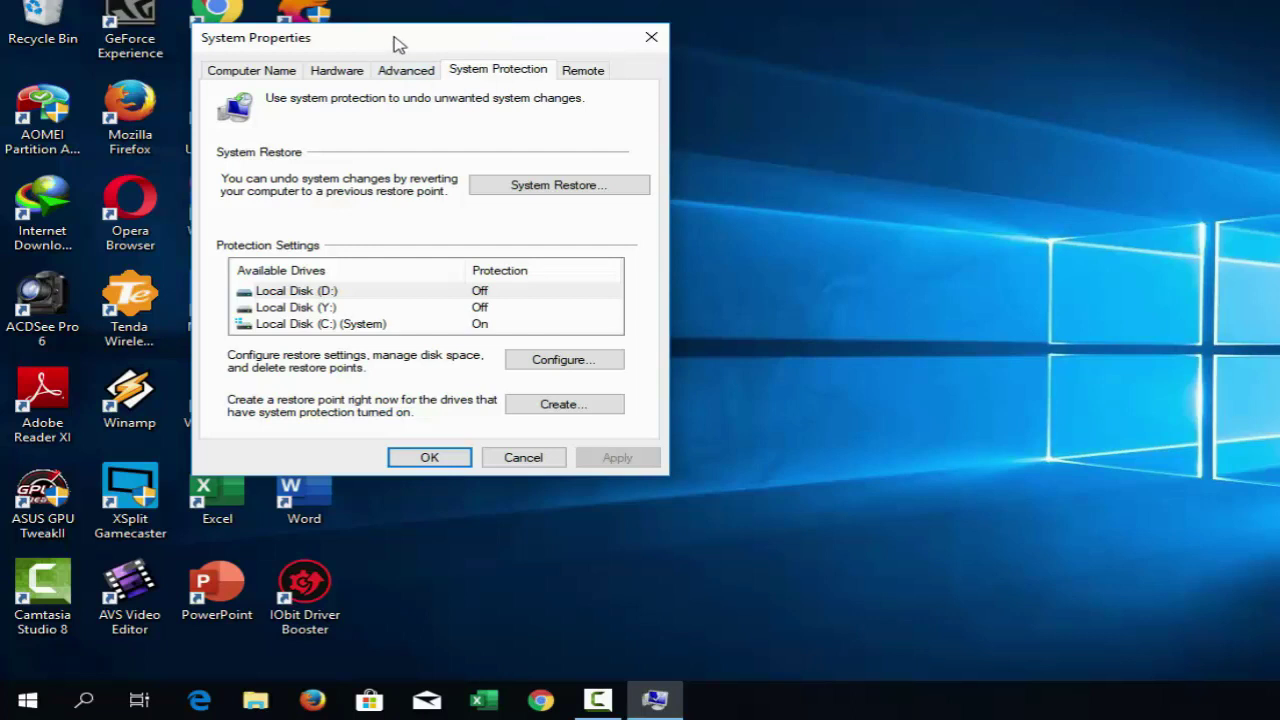
mouse_move(395, 44)
left_mouse_down()
mouse_move(396, 56)
mouse_move(407, 34)
left_mouse_up()
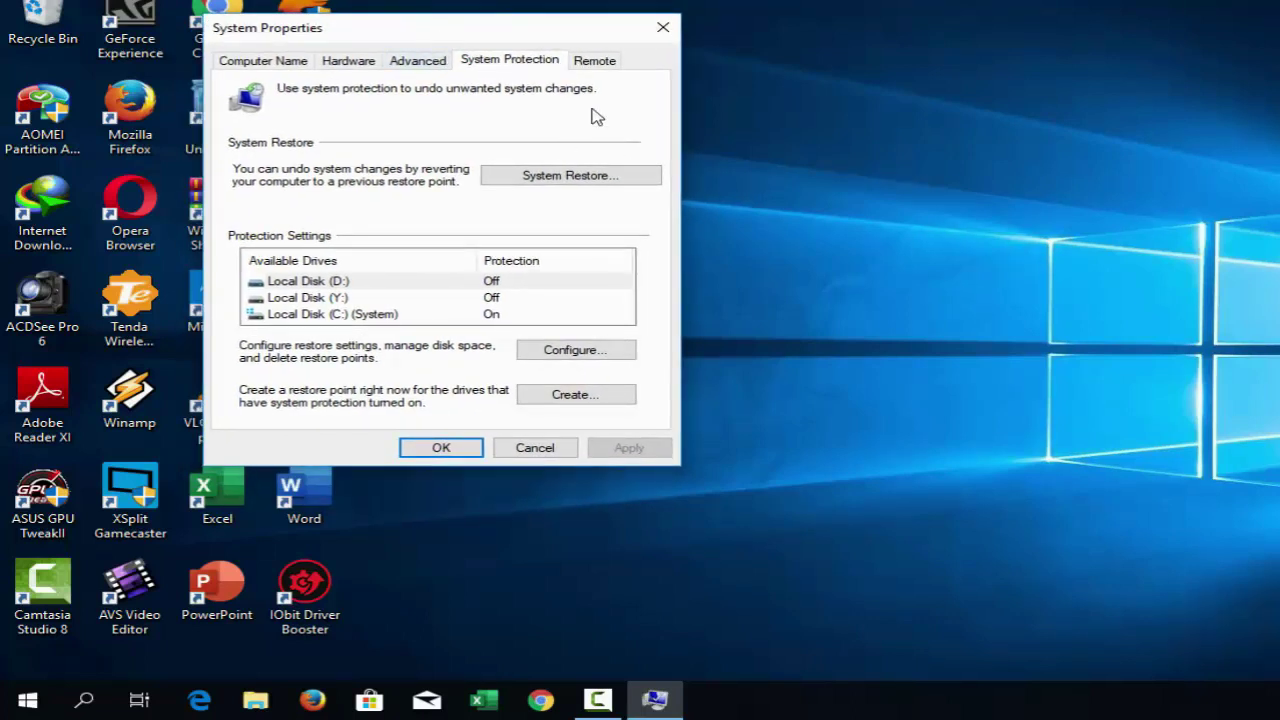
Step: Start System Restore, proceed to the list of restore points, and show more restore points
left_click(566, 184)
left_click(567, 178)
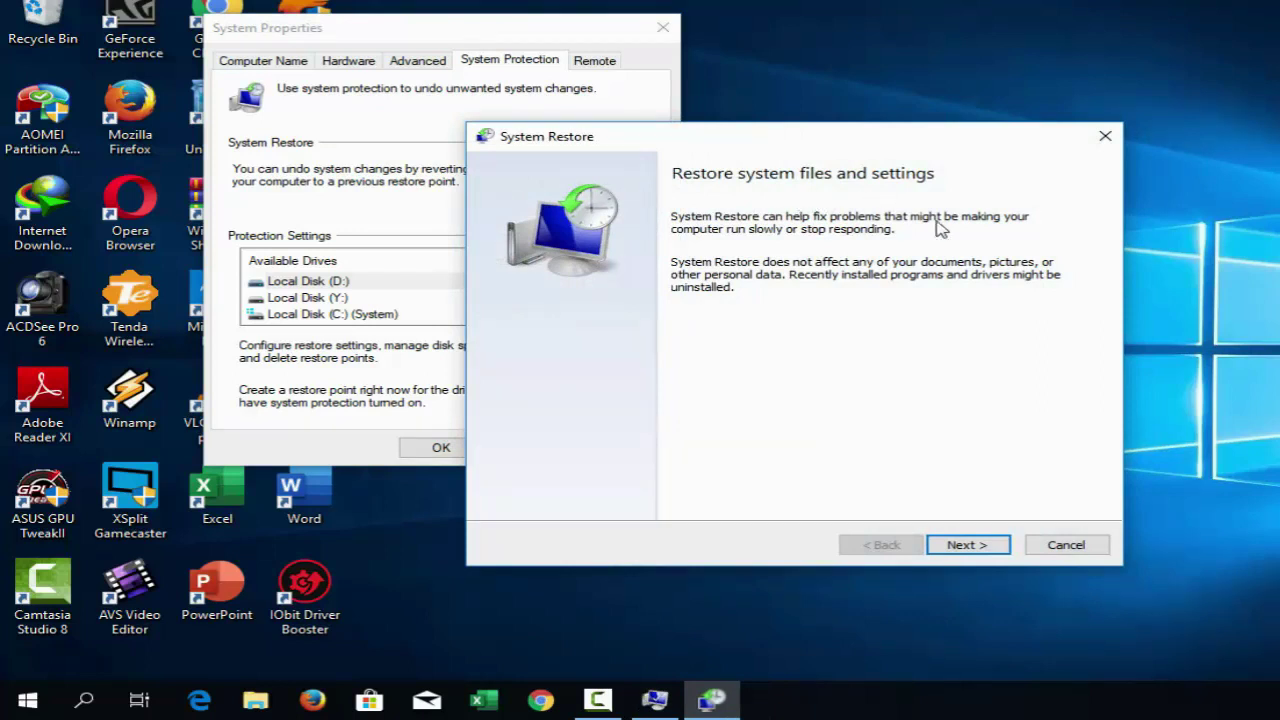
left_click(966, 545)
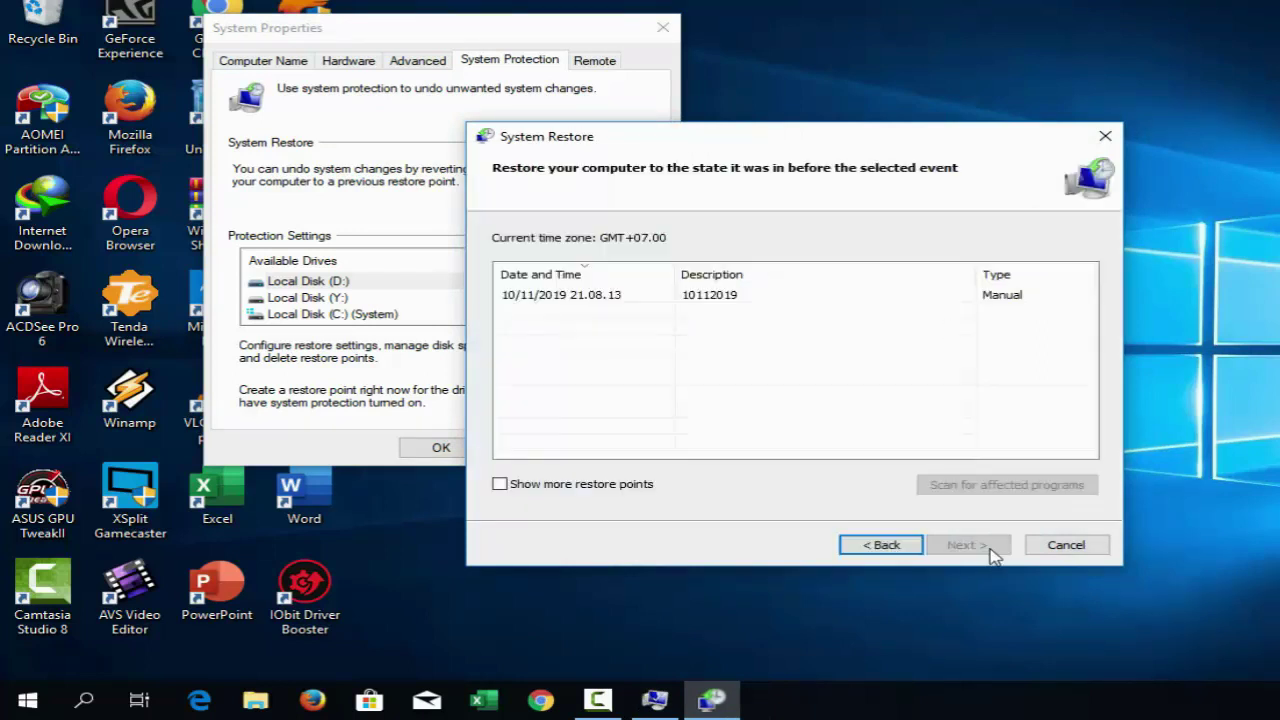
left_click(500, 485)
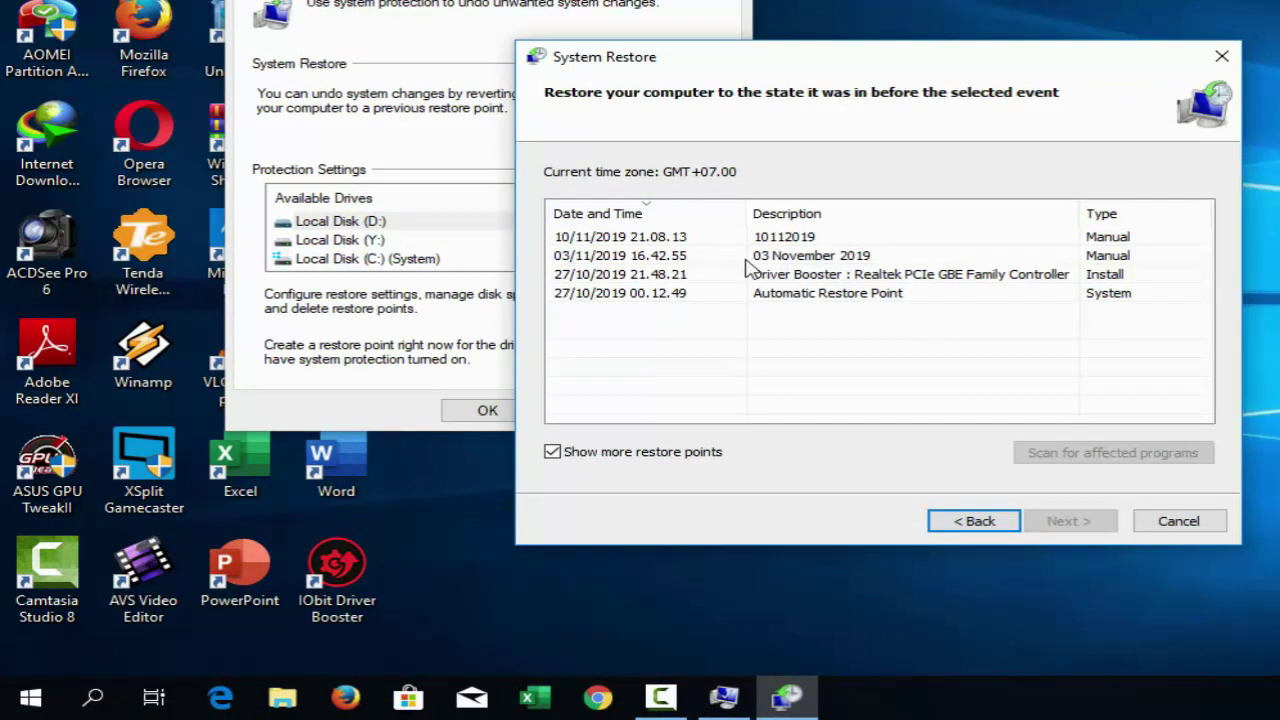
Step: Look through the restore points 03 November 2019, 10112019, Driver Booster : Realtek PCIe GBE Family Controller, and Automatic Restore Point
left_click(776, 258)
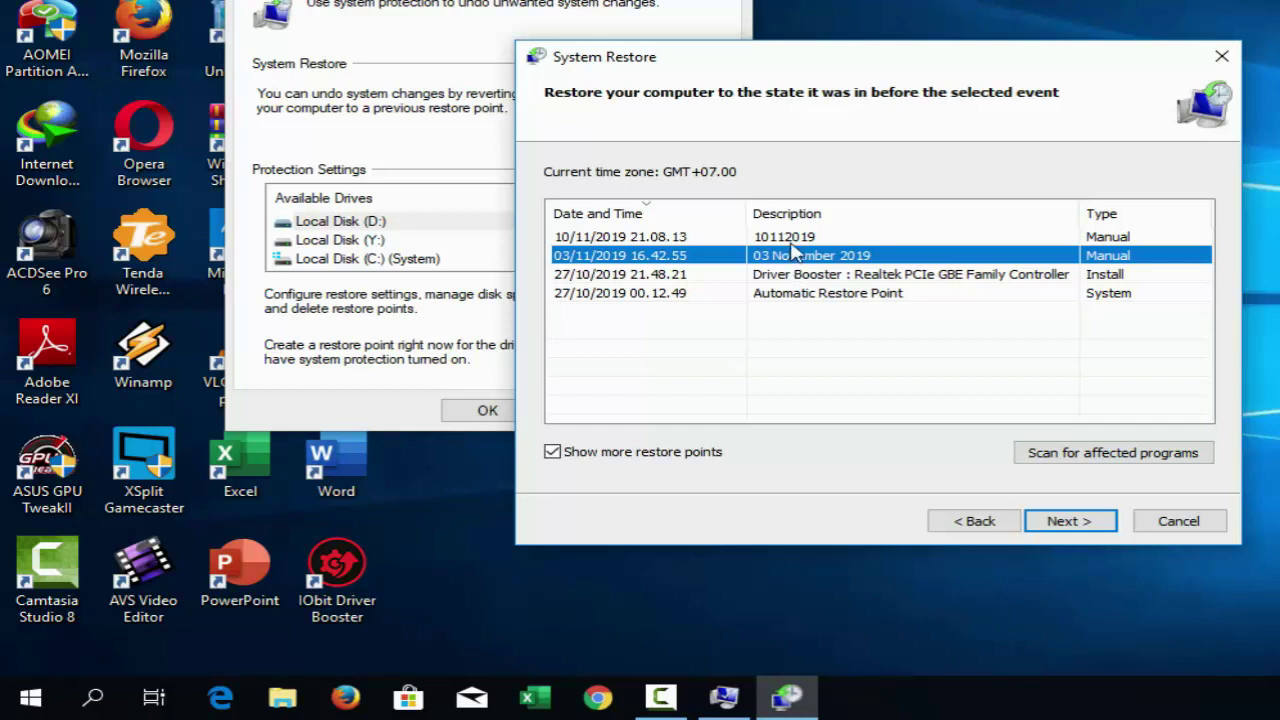
left_click(797, 240)
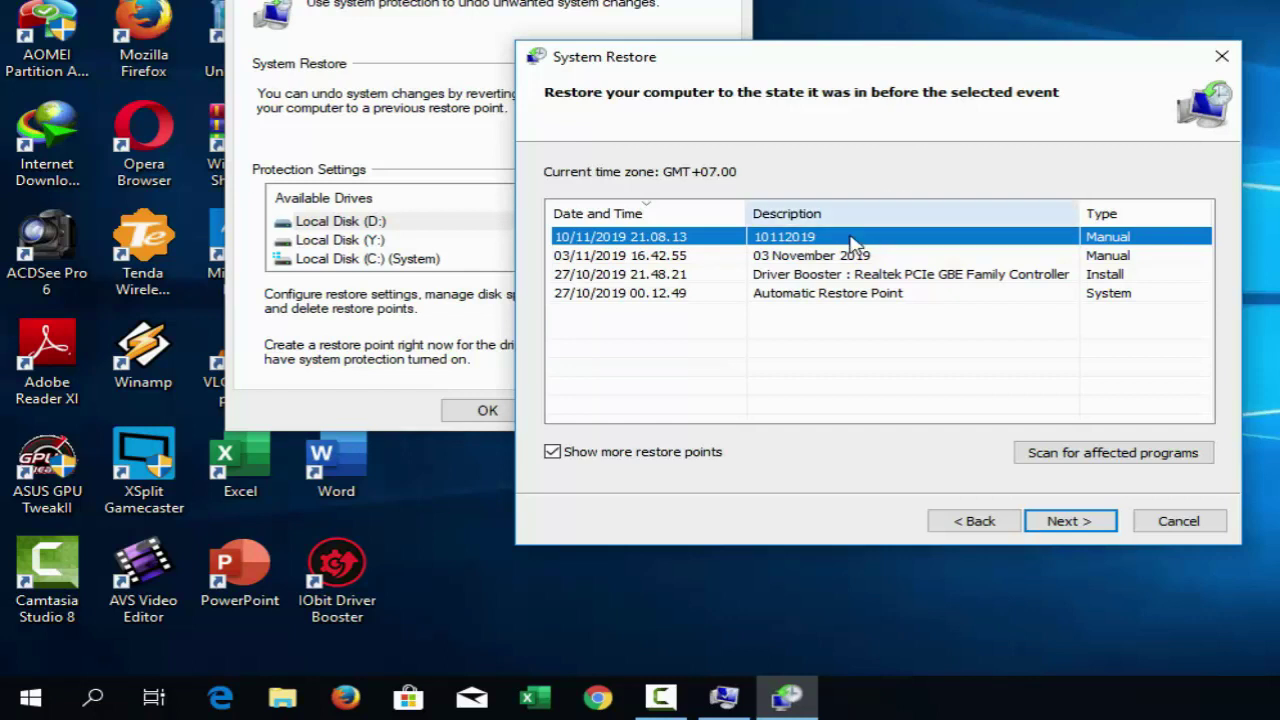
left_click(694, 278)
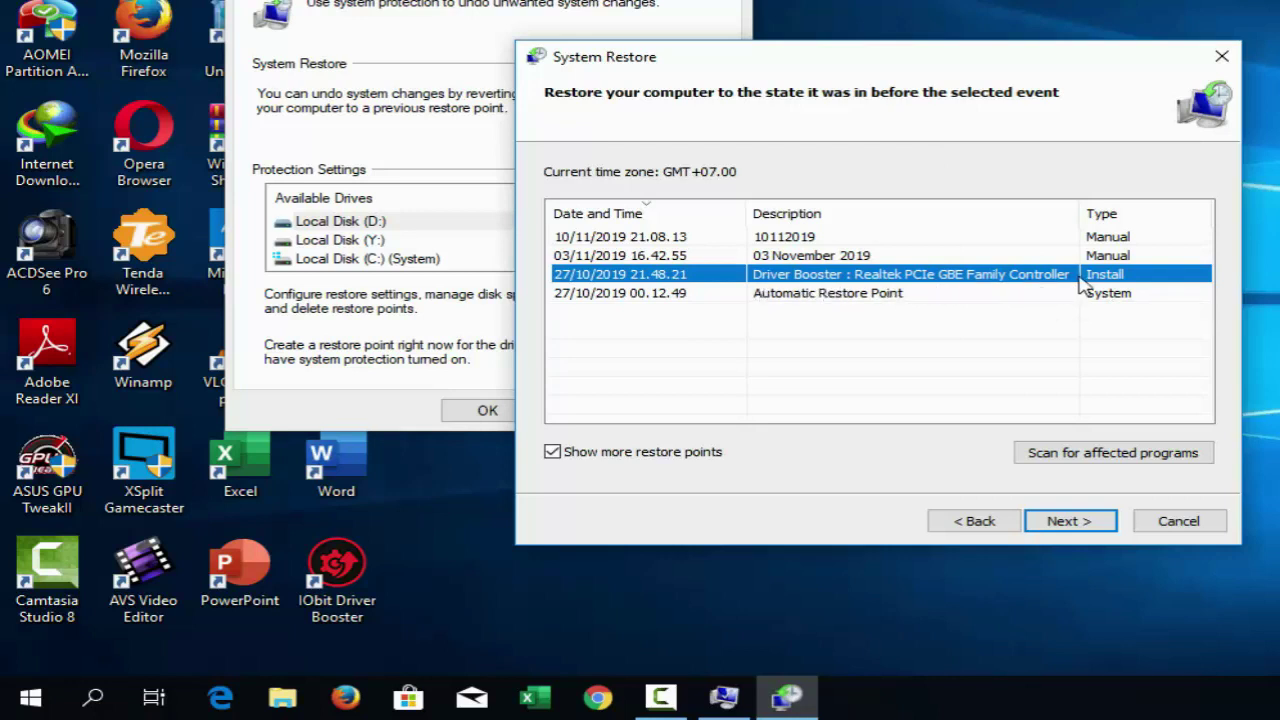
left_click(817, 302)
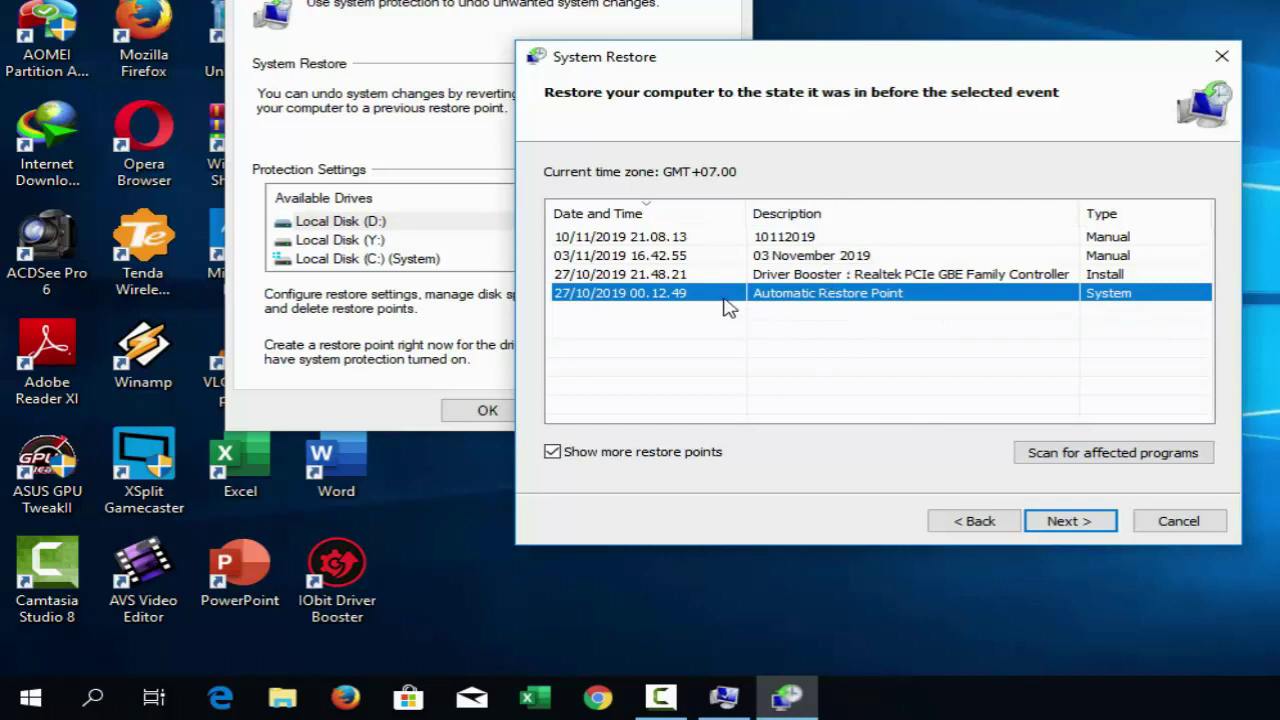
Step: Choose the 03 November 2019 restore point and continue to the confirmation page for the Local Disk (C:) system drive
left_click(803, 258)
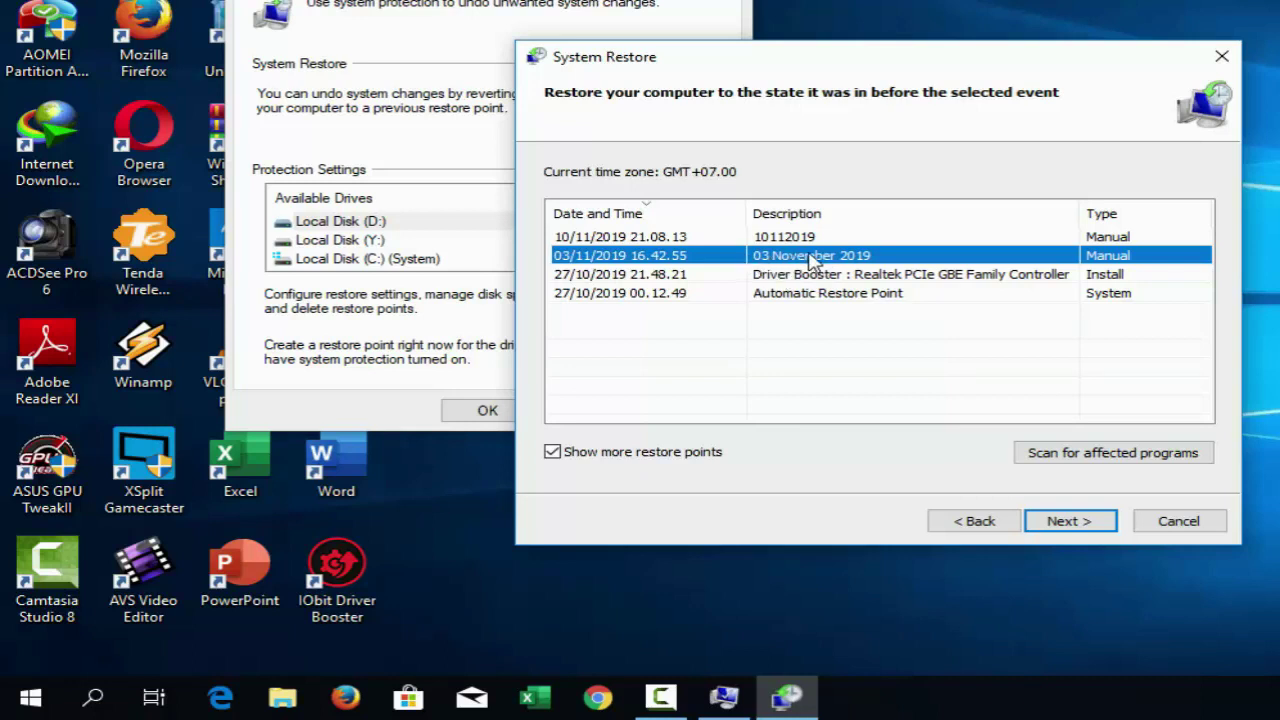
left_click(1088, 528)
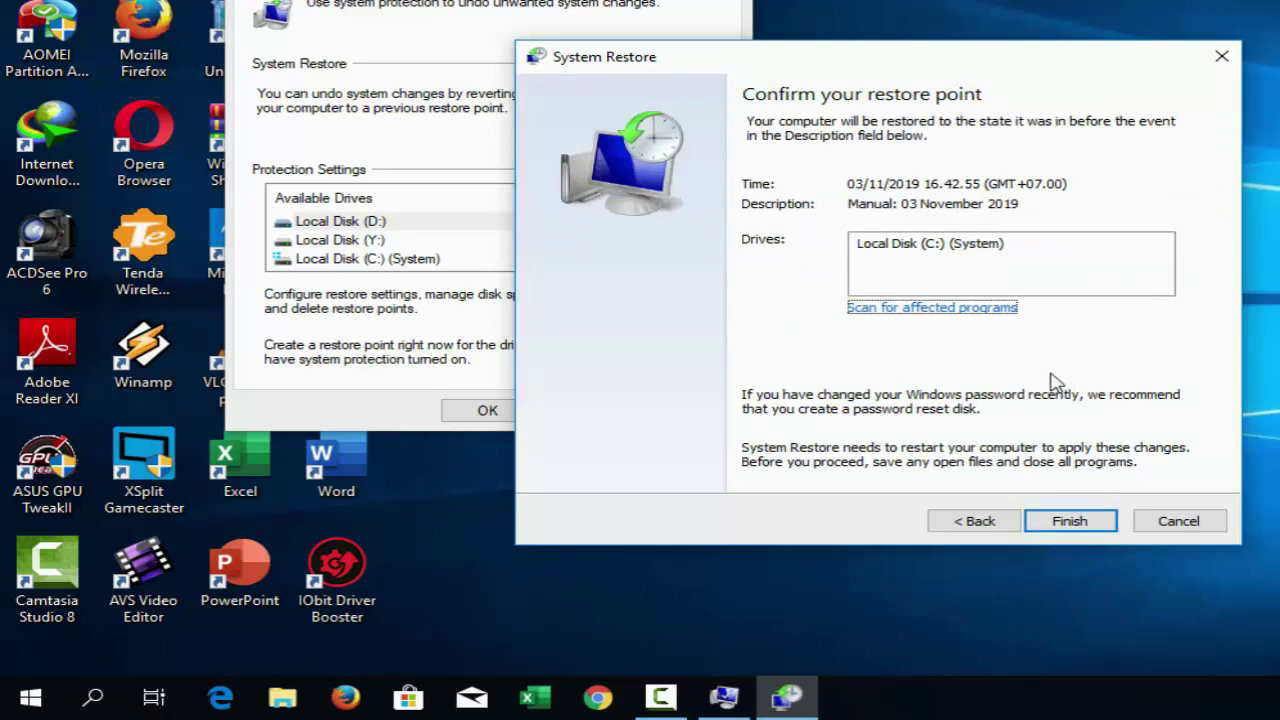
left_click(897, 255)
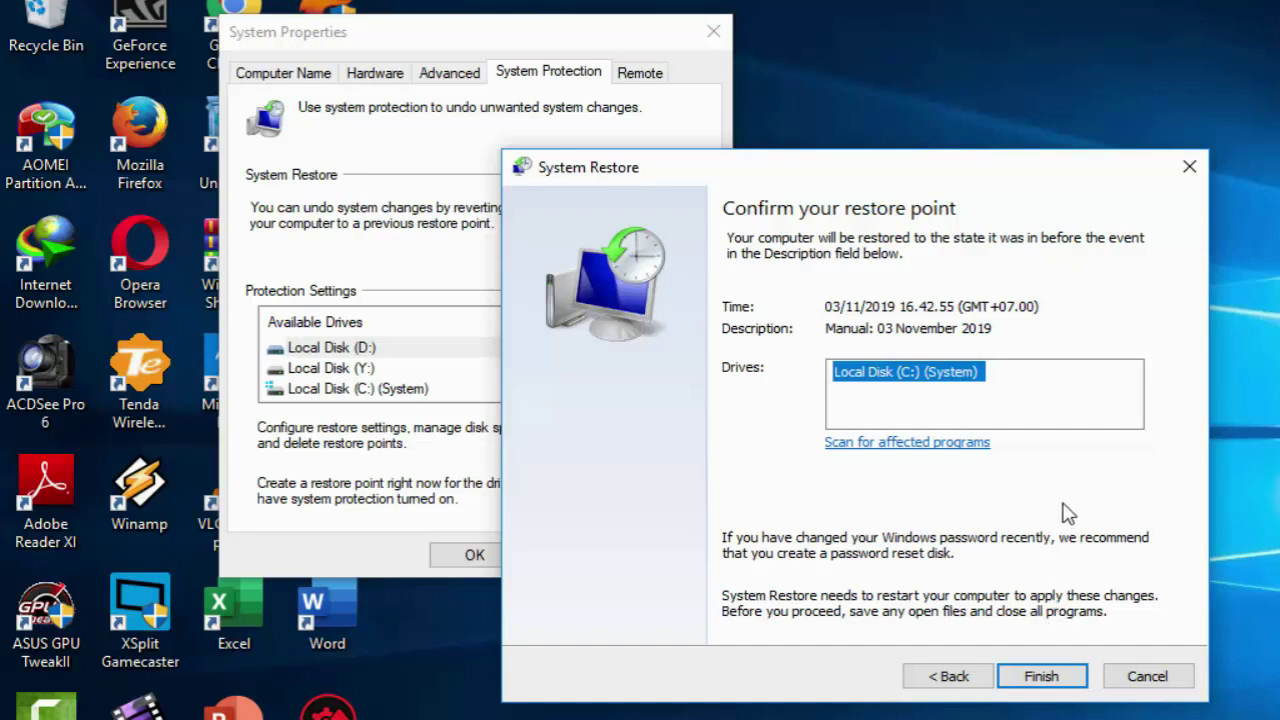
left_click_drag(1065, 171, 926, 121)
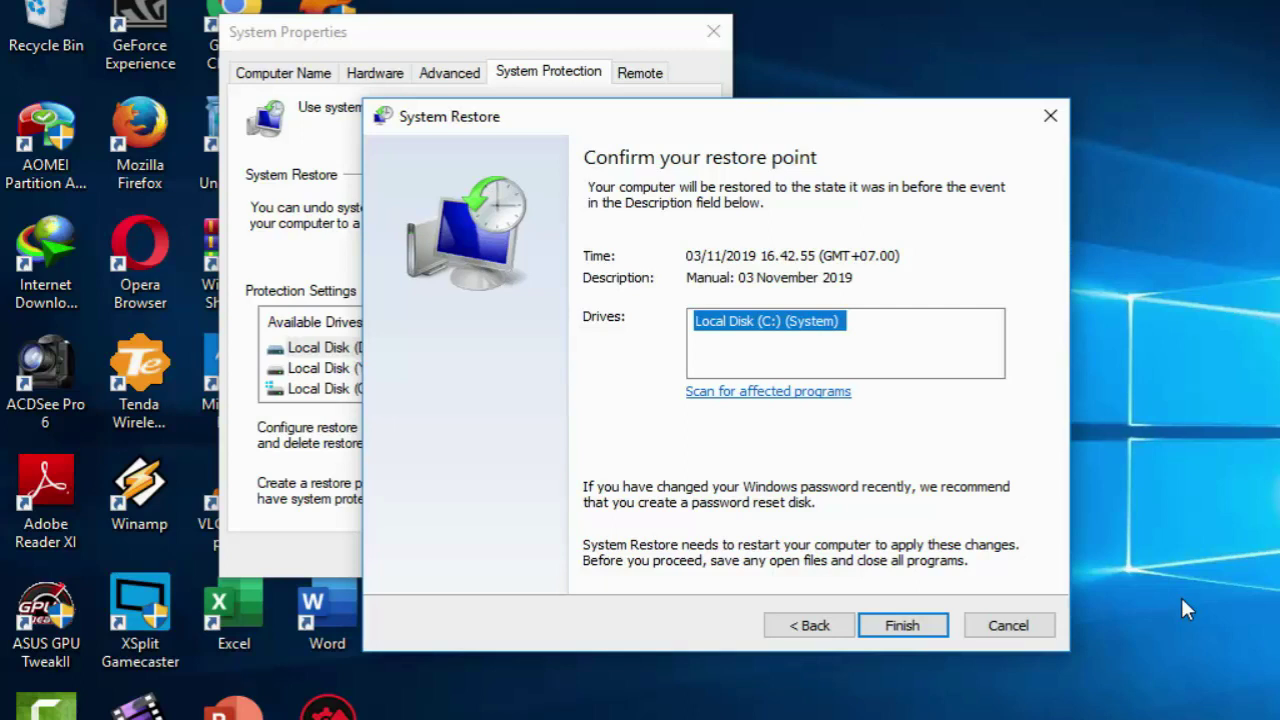
key("F10")
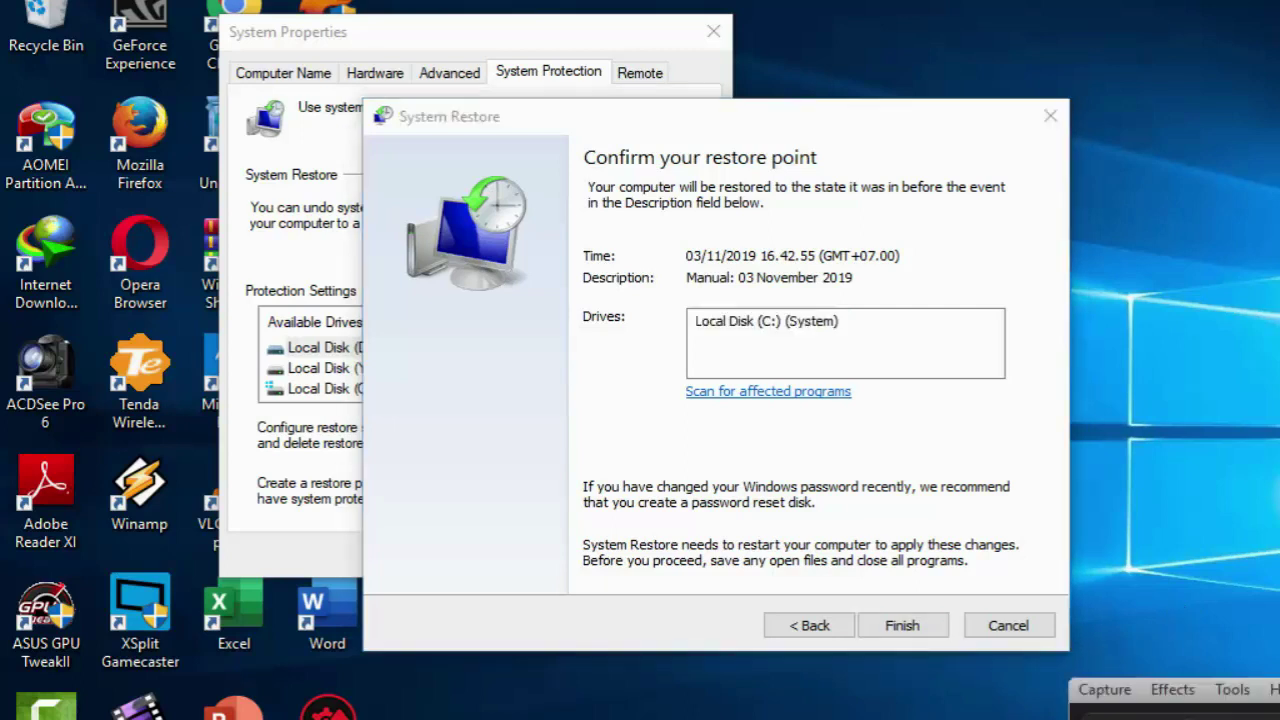